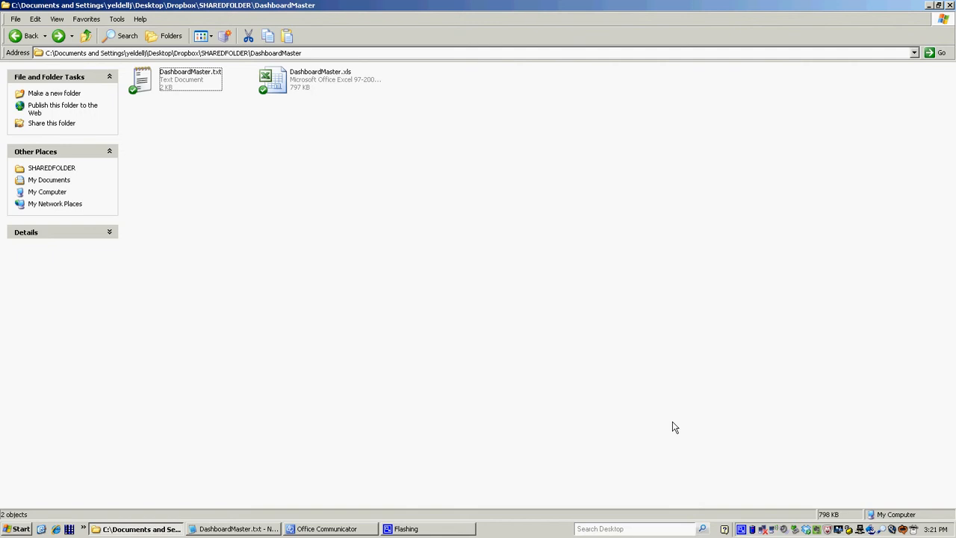
Open DashboardMaster.xls and go past the setup instructions to the Dashboard Master Setup form.
left_click(294, 89)
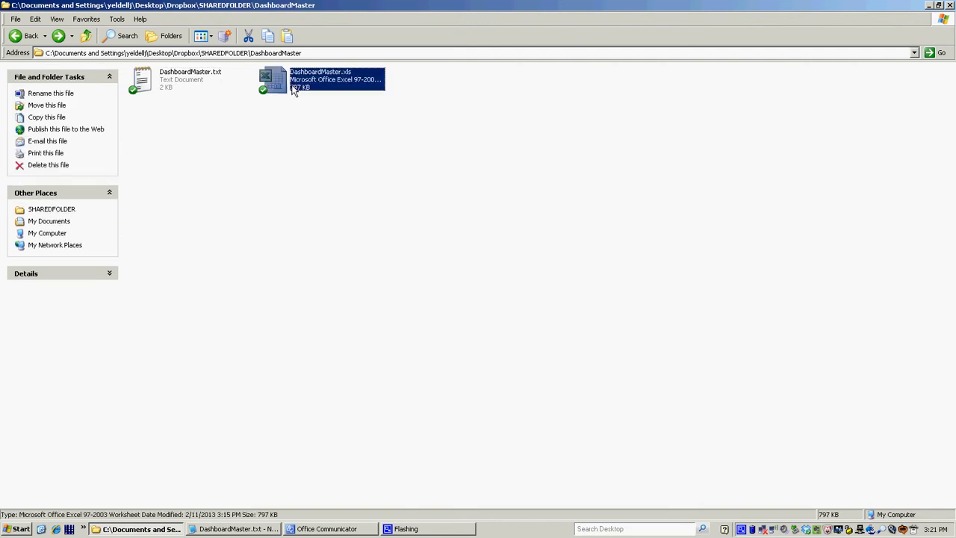
double_click(294, 88)
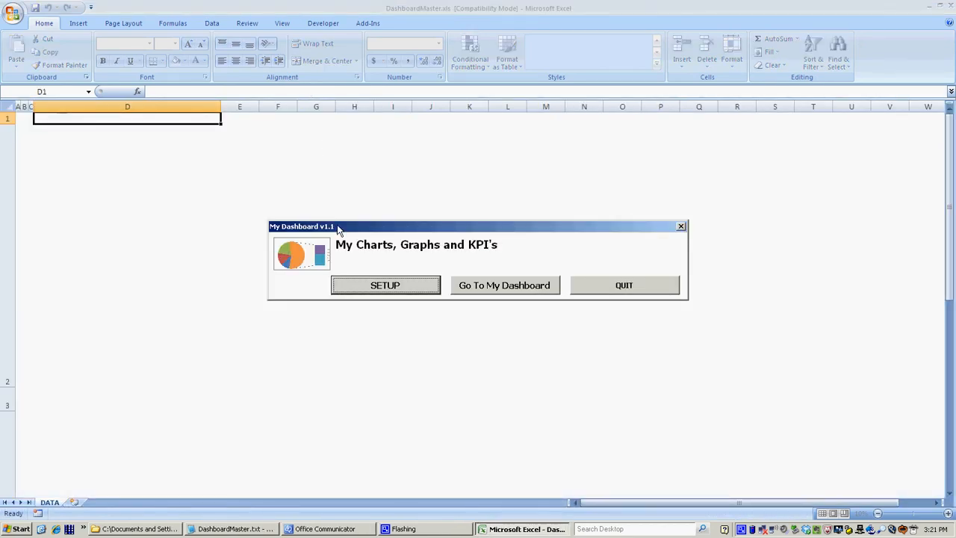
left_click(386, 285)
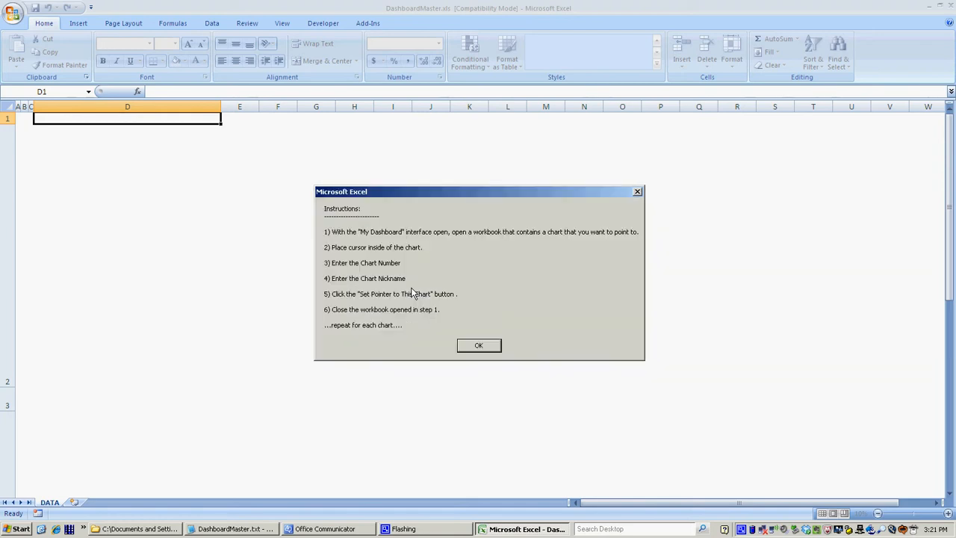
left_click(476, 348)
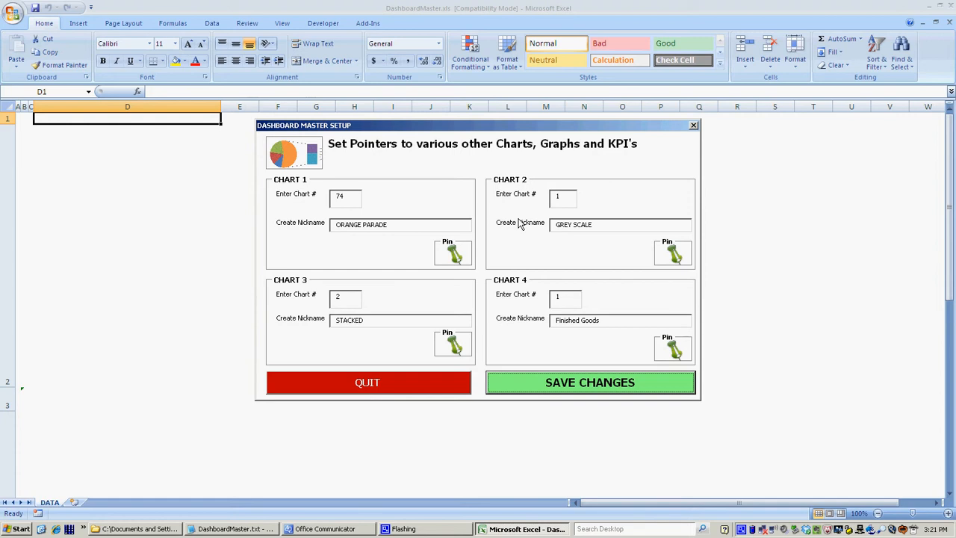
Open the workbook SAMPLE - 1.xls from the WINXP (C:) drive.
left_click(14, 14)
left_click(34, 67)
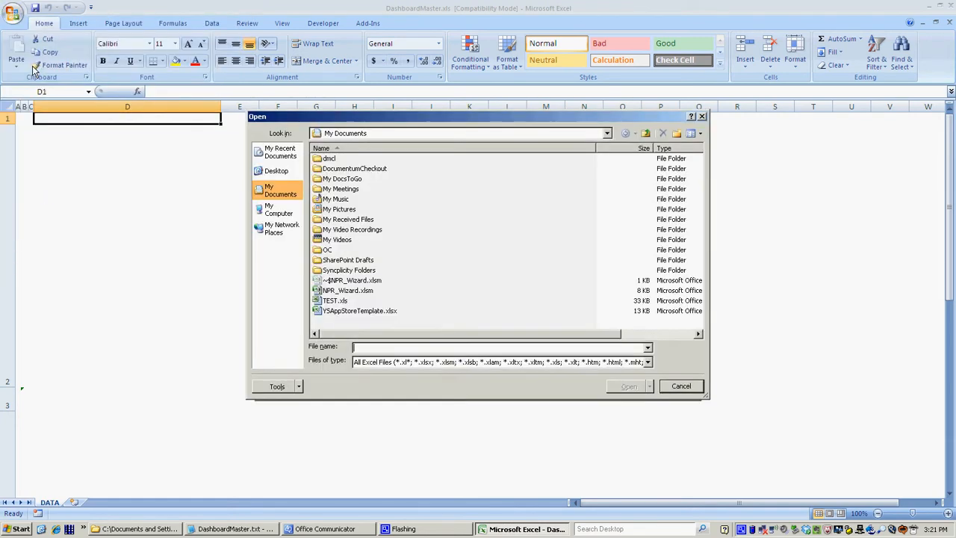
left_click(274, 153)
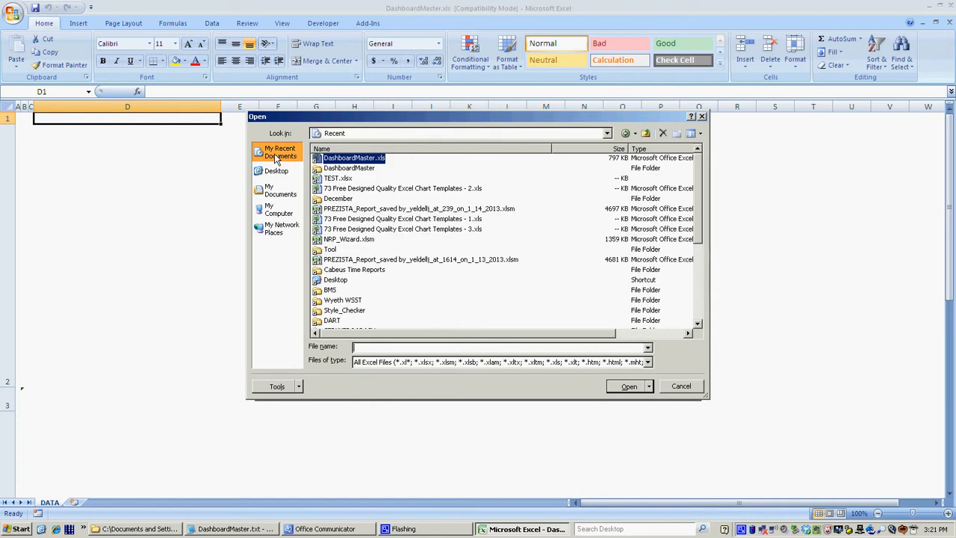
scroll(470, 291, "down", 5)
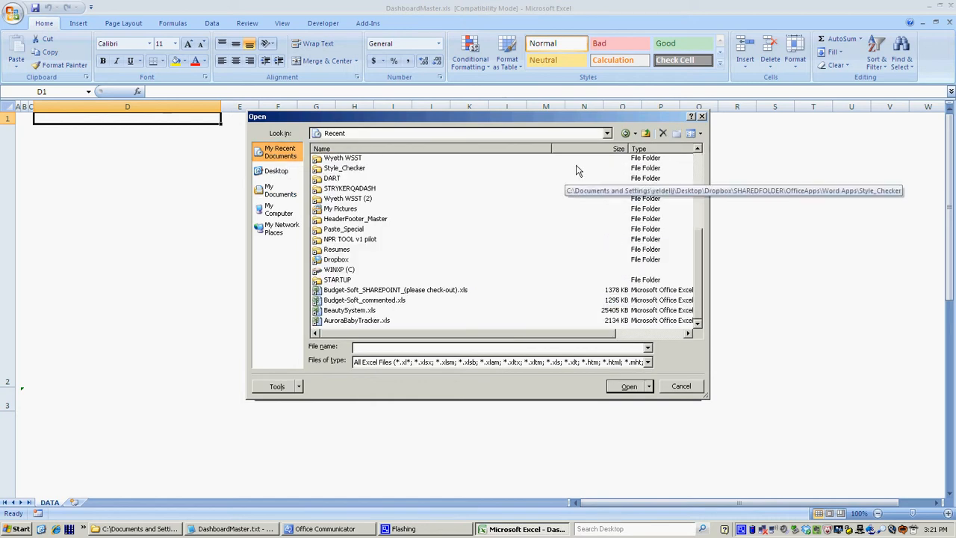
left_click(525, 150)
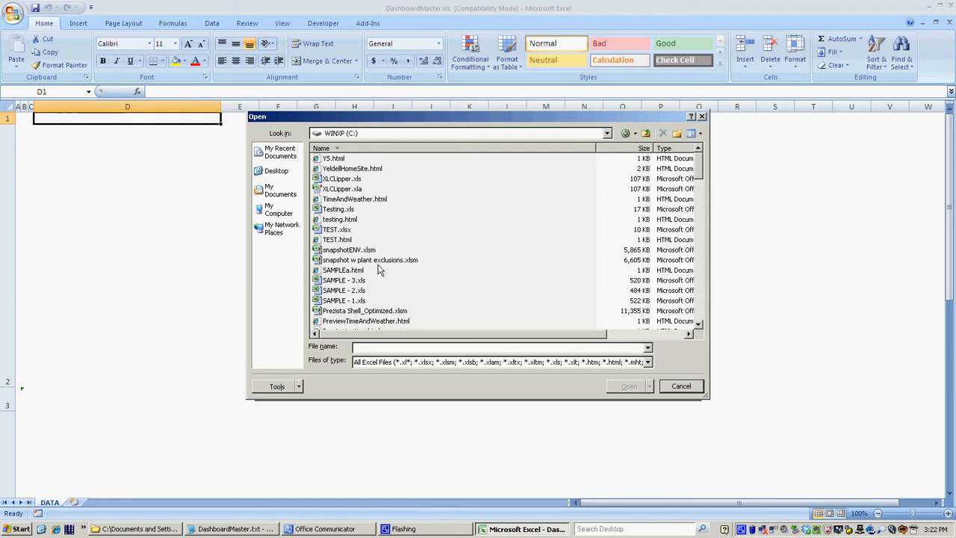
double_click(344, 300)
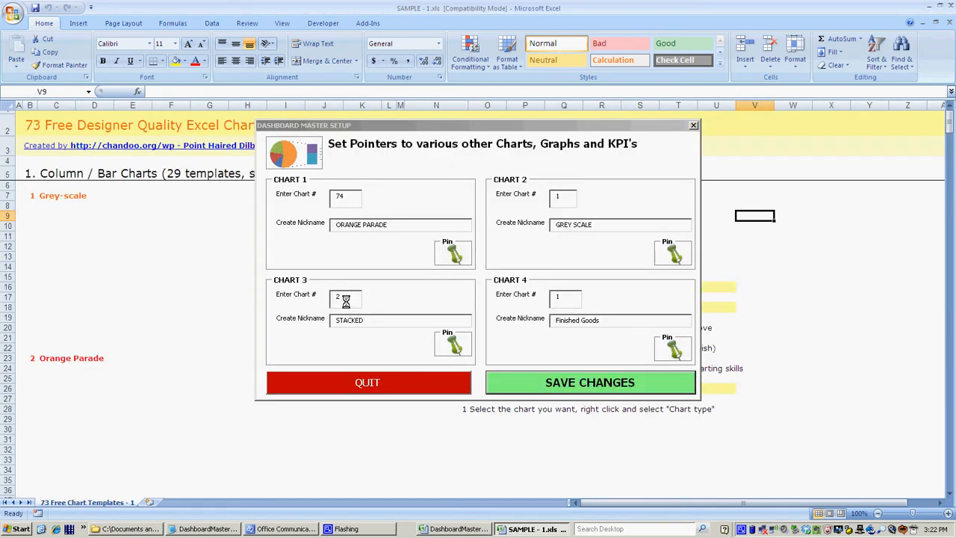
Select the Orange Parade chart in SAMPLE - 1.xls and place the whole setup form in view beside it.
left_click_drag(303, 135, 770, 164)
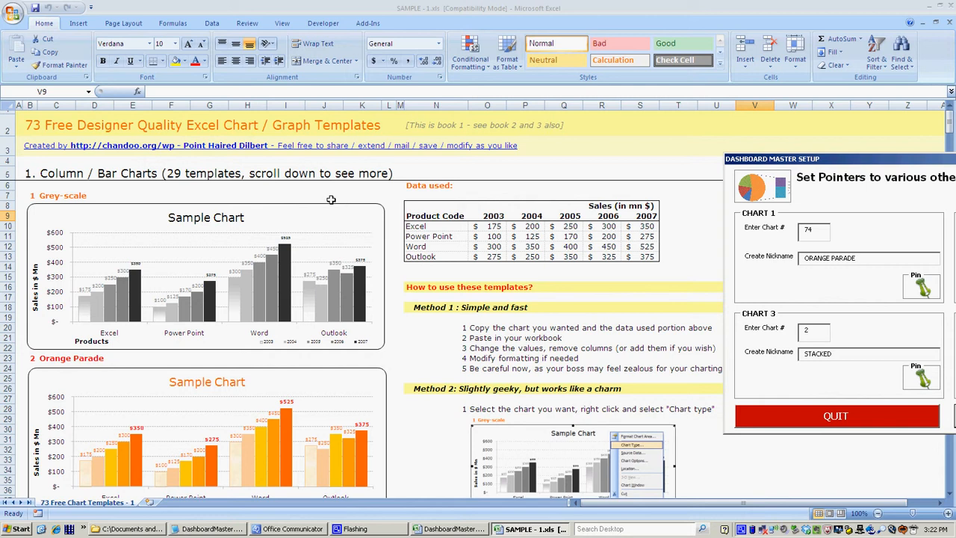
left_click(699, 216)
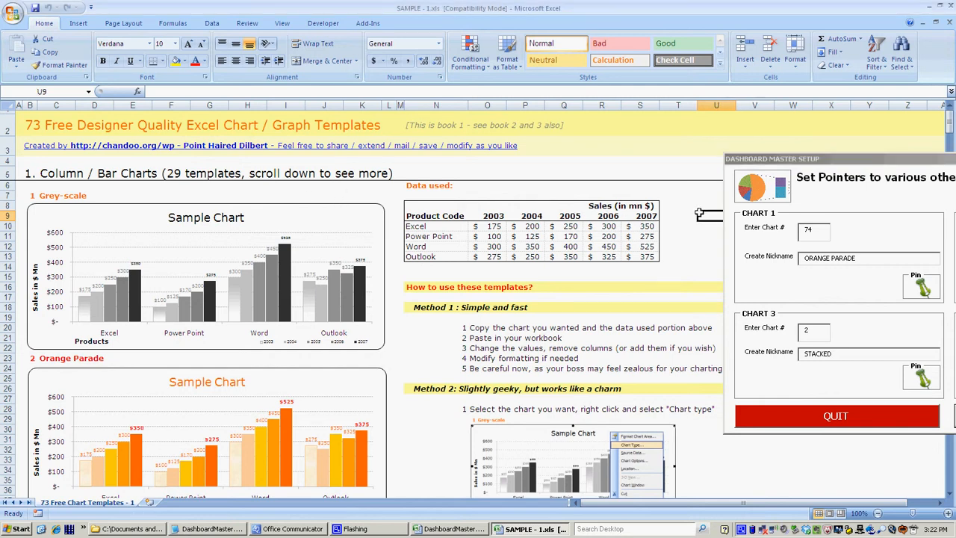
scroll(676, 217, "down", 5)
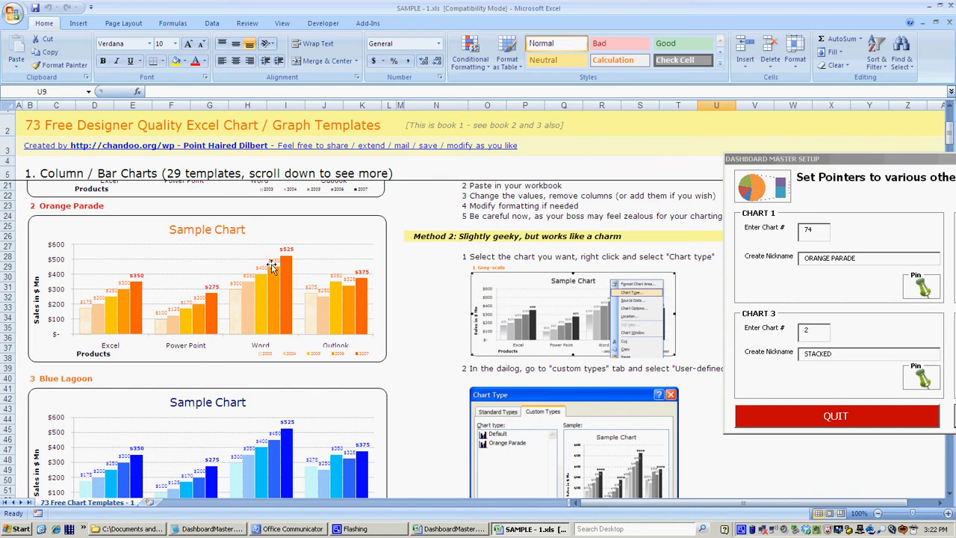
left_click(198, 266)
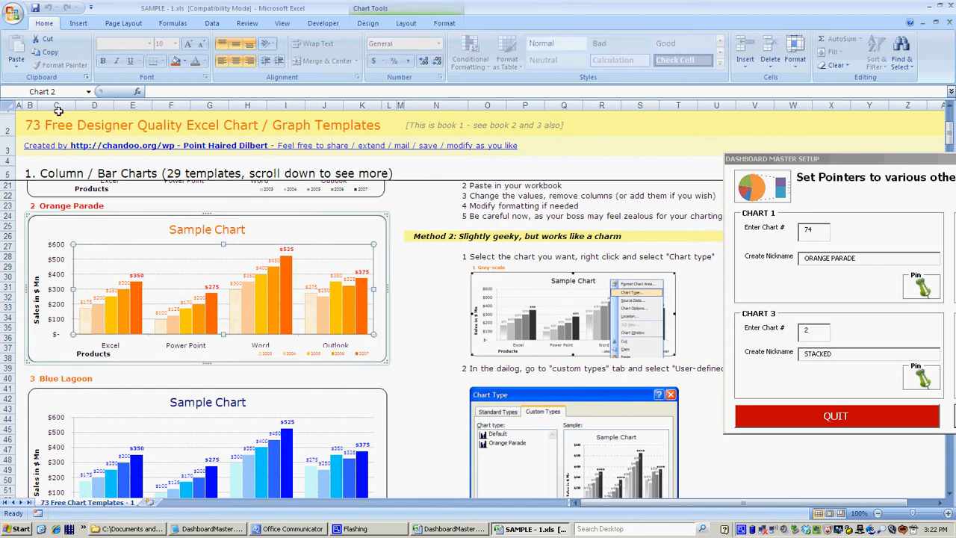
left_click_drag(752, 161, 408, 50)
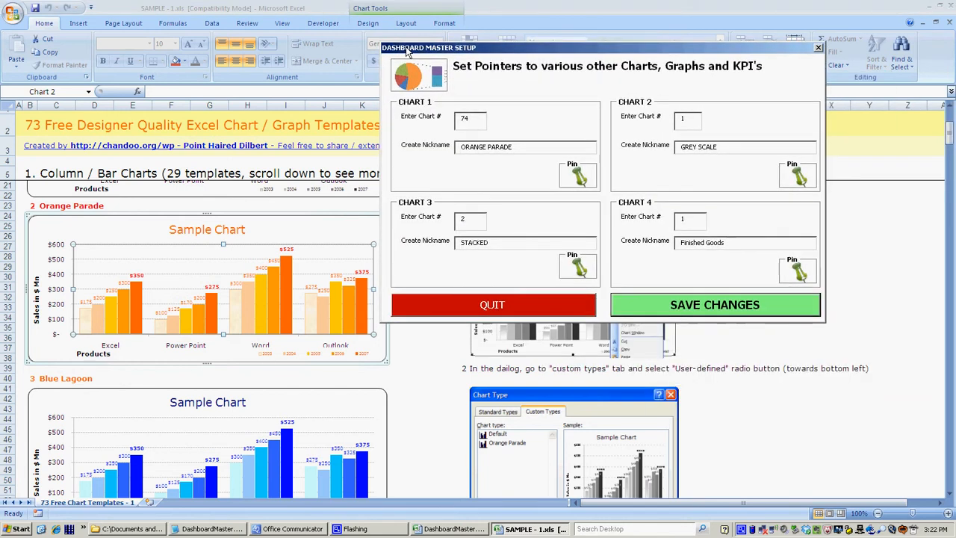
Pin the selected chart as Chart 1 with chart number 2 and the nickname "Sample Orange Vertical Bar".
left_click_drag(477, 118, 431, 117)
type("2")
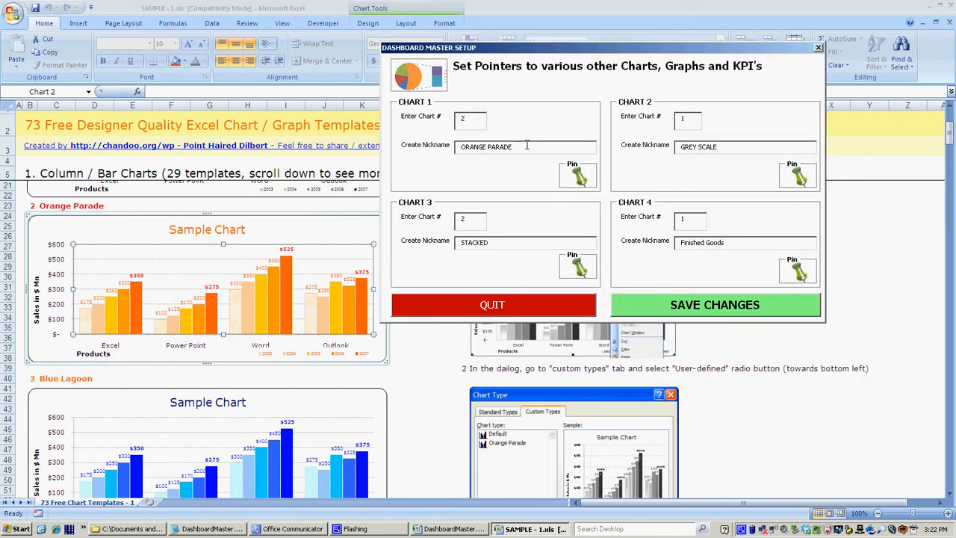
left_click_drag(526, 147, 453, 143)
type("Sample Orange Vertical Bar")
left_click(579, 176)
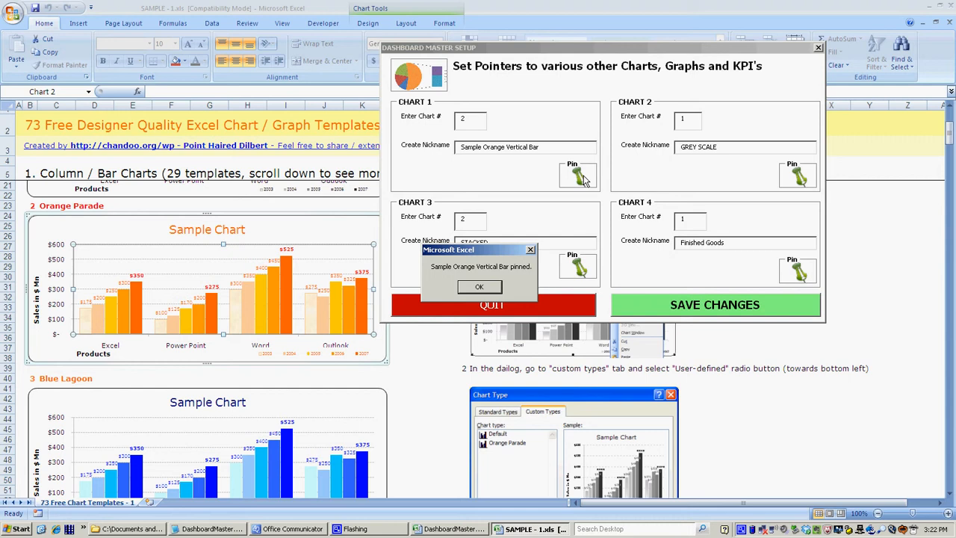
left_click(493, 290)
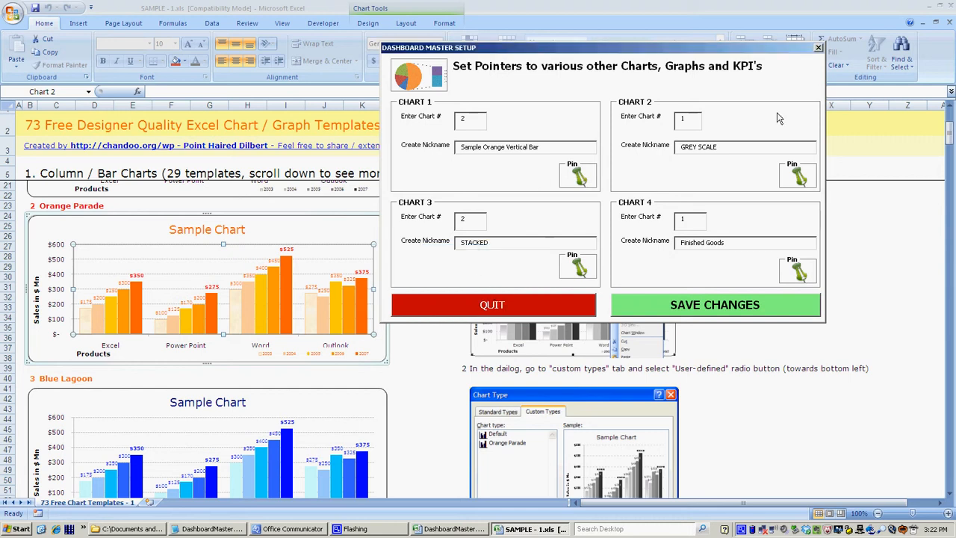
Close SAMPLE - 1.xls and open SAMPLE - 2.xls from the C: drive.
left_click(950, 23)
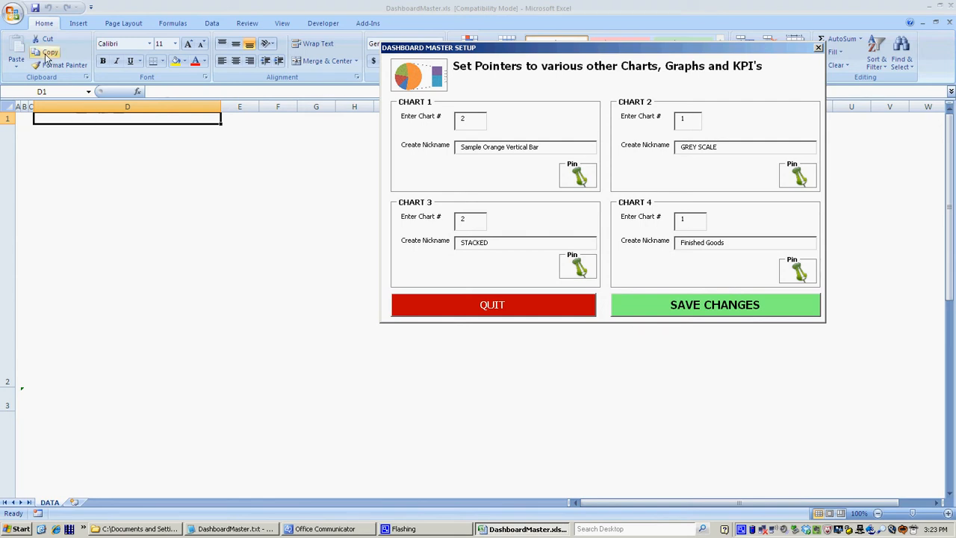
left_click(13, 15)
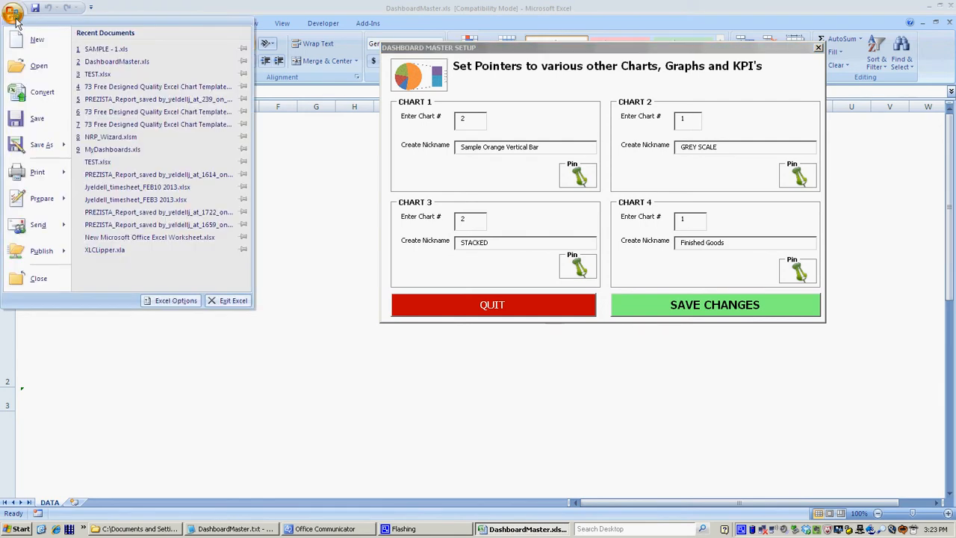
left_click(28, 68)
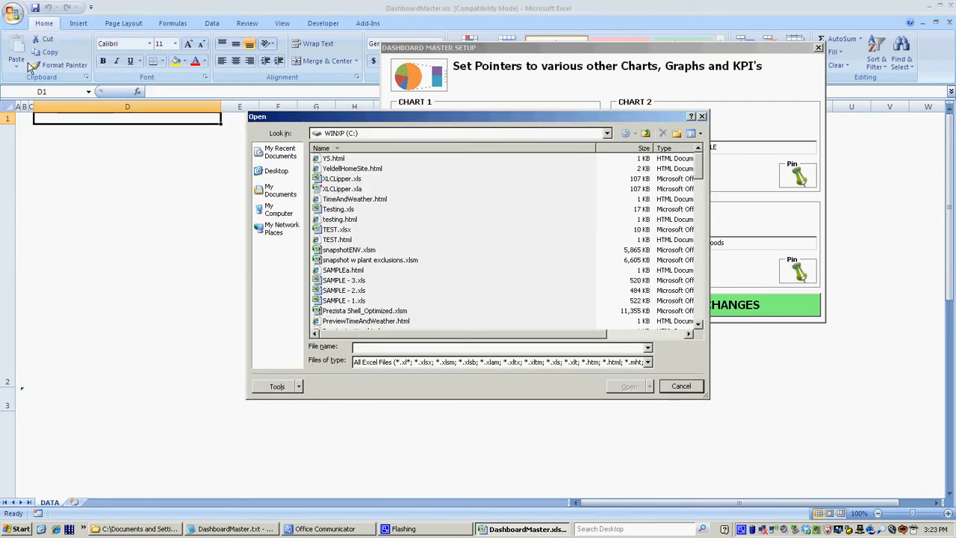
double_click(351, 293)
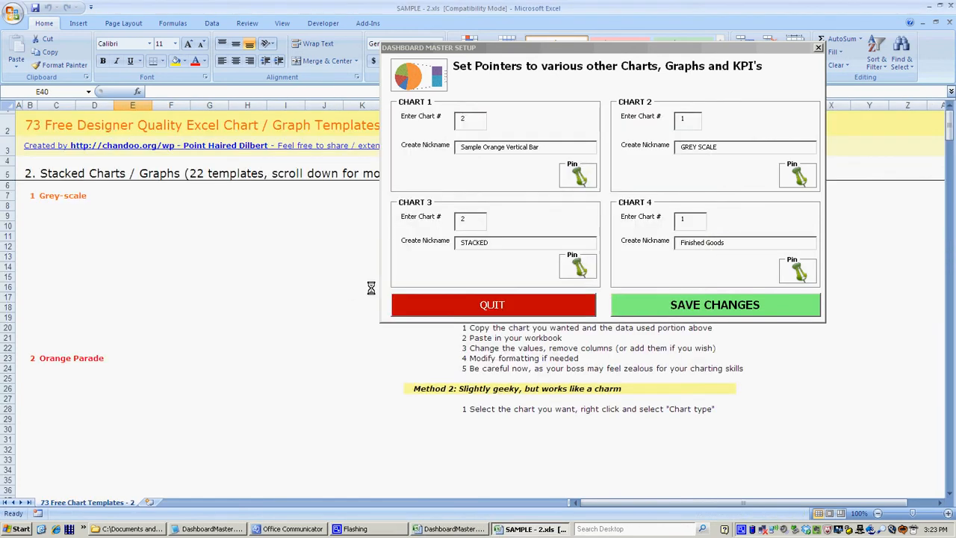
Pin the blue stacked column chart above Red Red Roses as Chart 2, with chart number 3 and nickname "Testing num 2".
left_click_drag(952, 142, 951, 174)
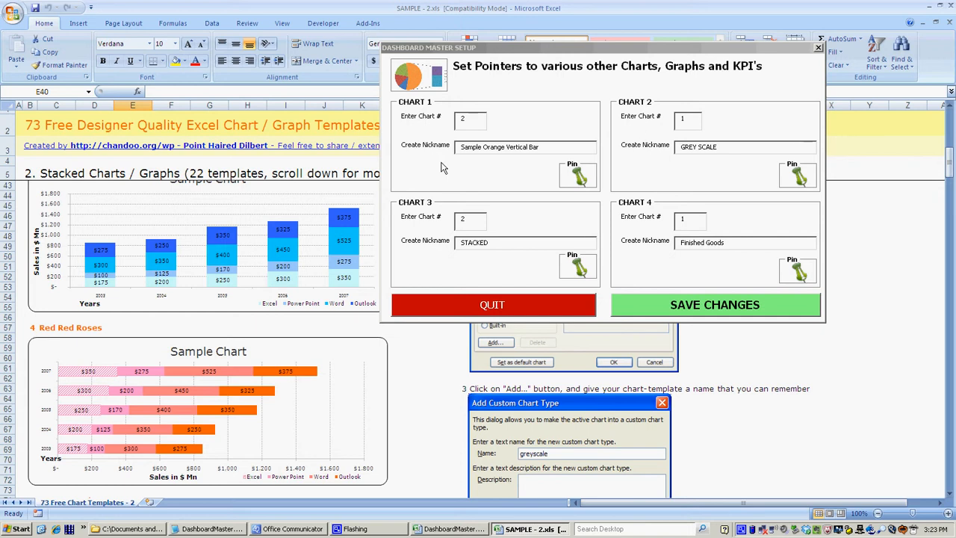
left_click(179, 211)
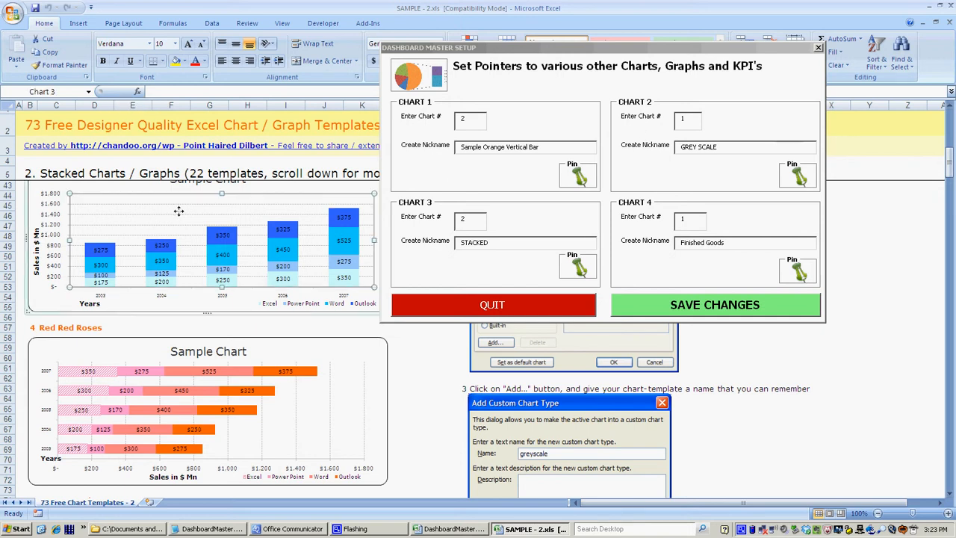
double_click(687, 120)
type("3")
left_click_drag(734, 146, 626, 147)
type("Testing nu")
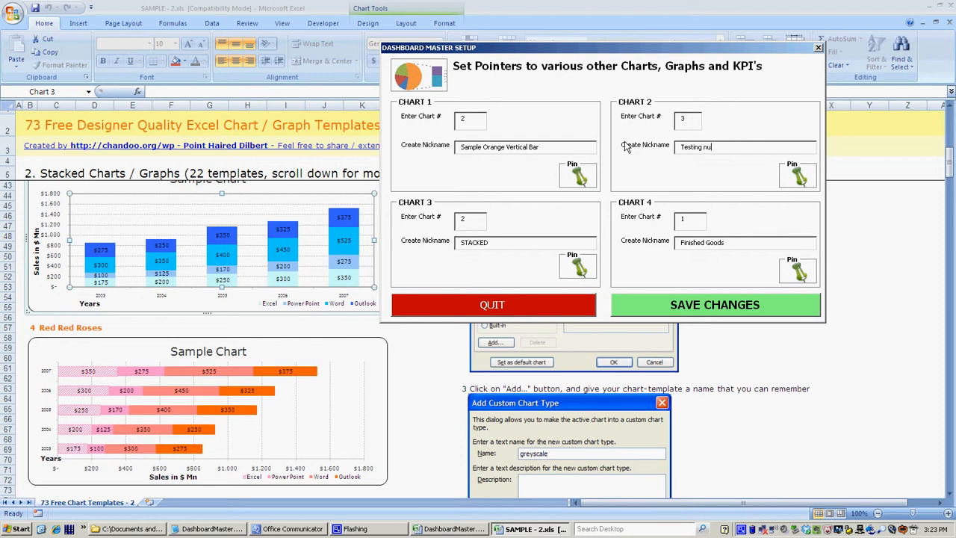
type("m 2")
left_click(799, 176)
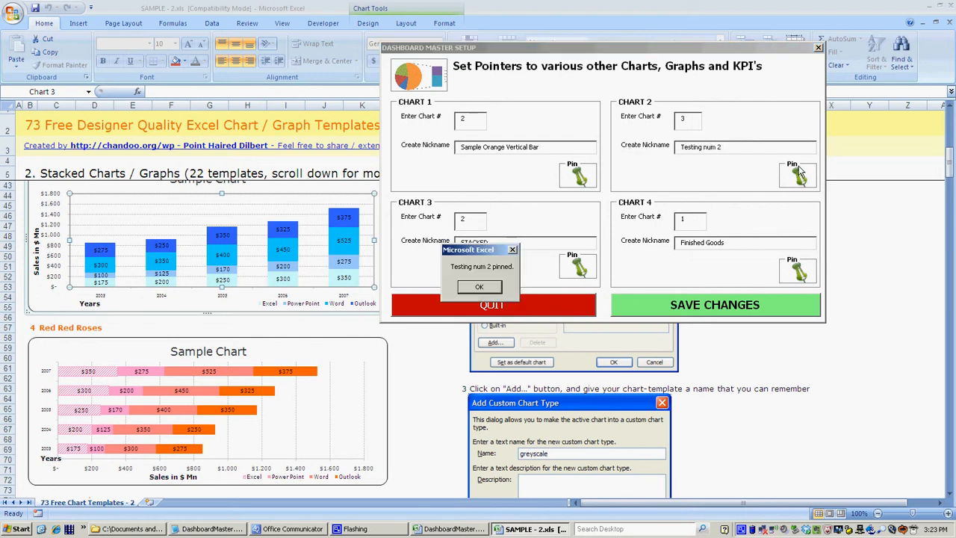
left_click(492, 288)
Close SAMPLE - 2.xls and reopen SAMPLE - 1.xls from the C: drive.
left_click(949, 24)
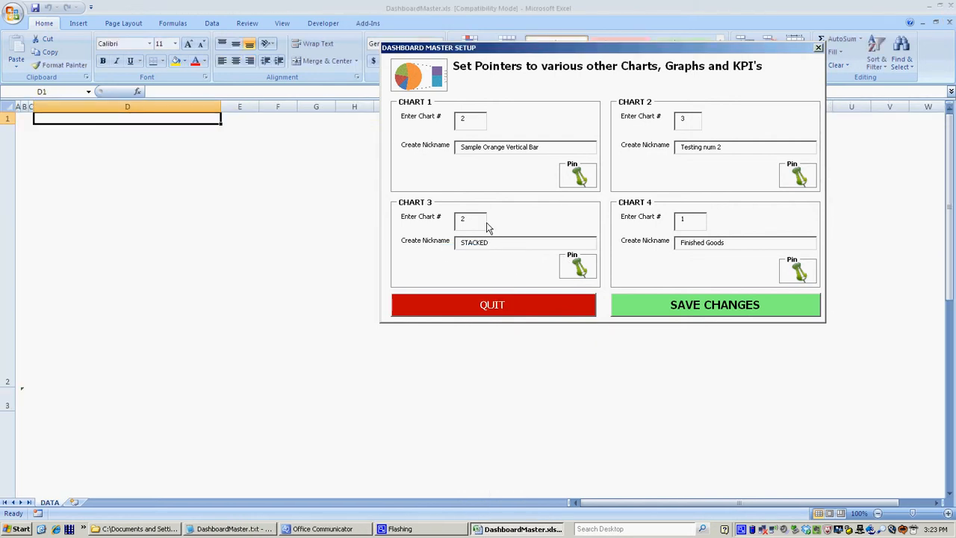
left_click(12, 14)
left_click(37, 68)
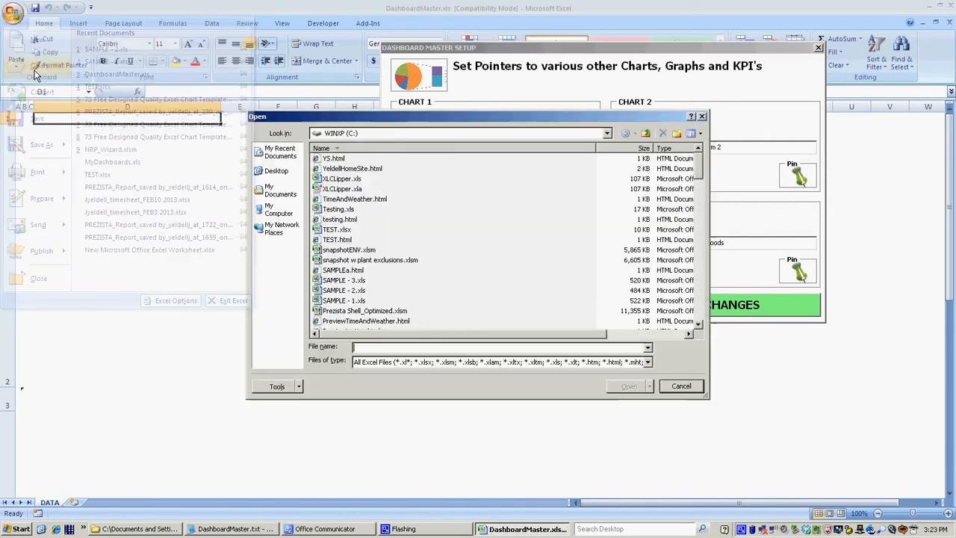
double_click(358, 301)
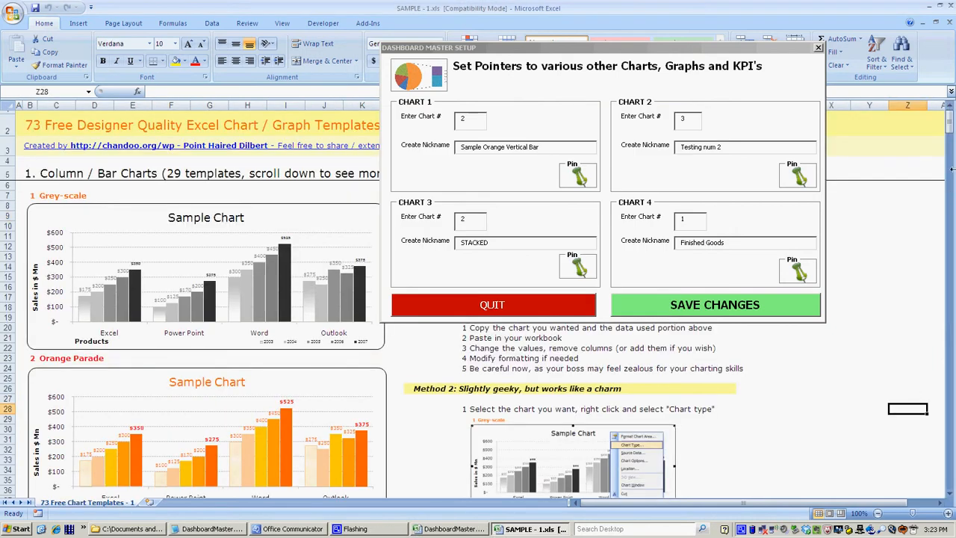
Pin the Pattern Mania - Blue chart as Chart 3 with chart number 8 and the nickname "Blue Sample".
left_click_drag(950, 139, 950, 216)
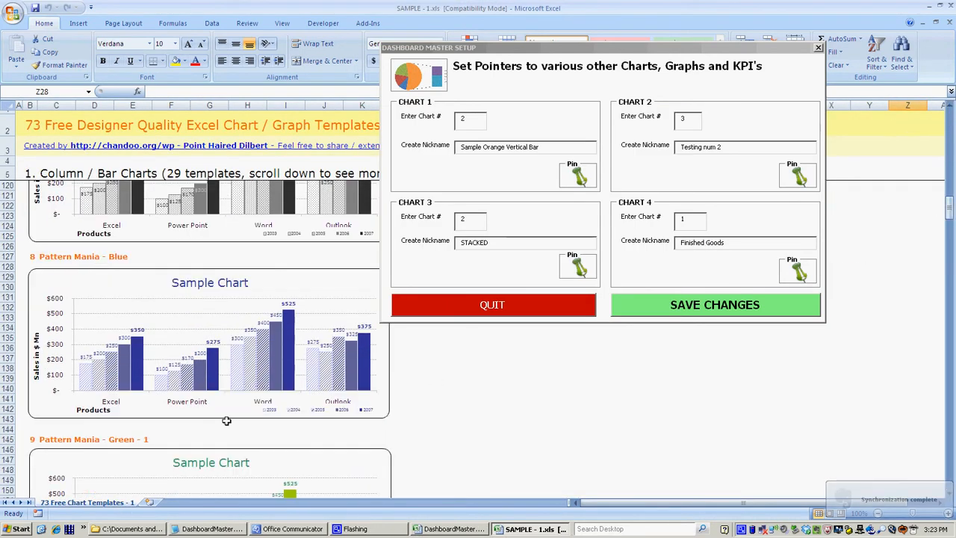
left_click(215, 320)
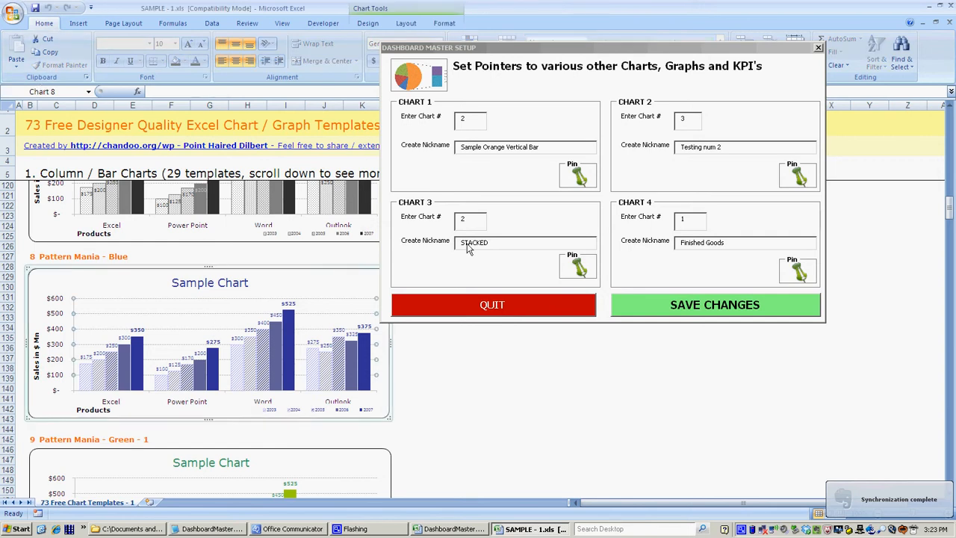
left_click_drag(479, 221, 431, 218)
type("8")
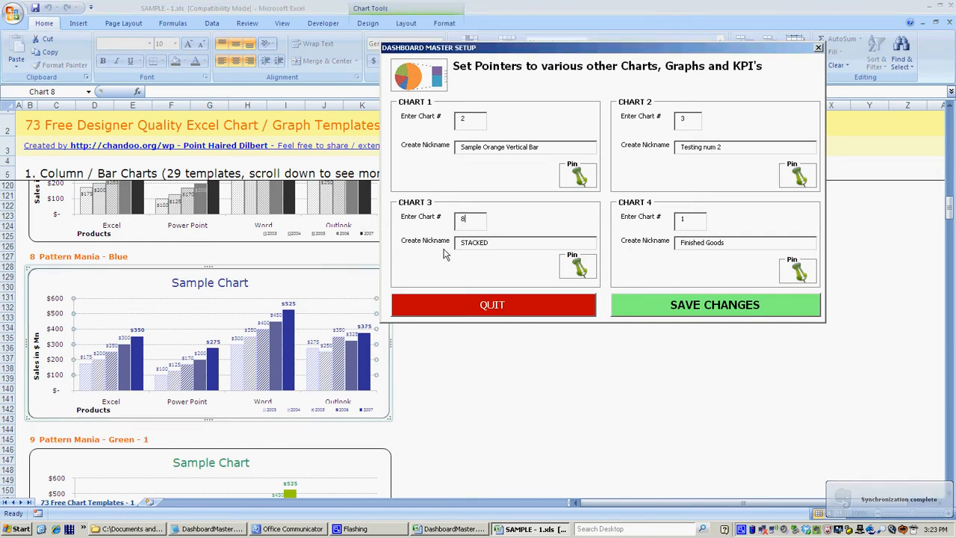
key("Tab")
type("Blue Sam")
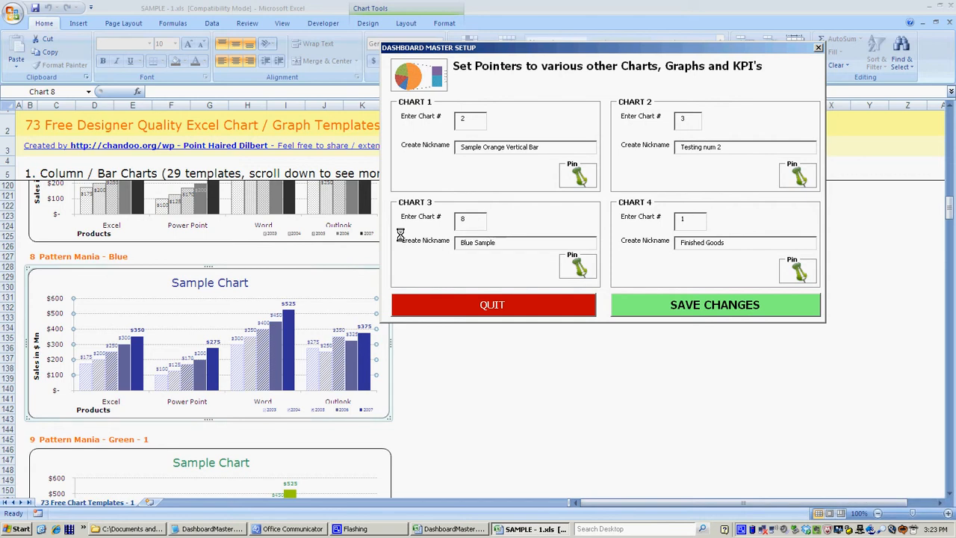
type("ple")
left_click(577, 265)
left_click(493, 293)
Close SAMPLE - 1.xls and open TEST.xlsx from the C: drive.
left_click(948, 23)
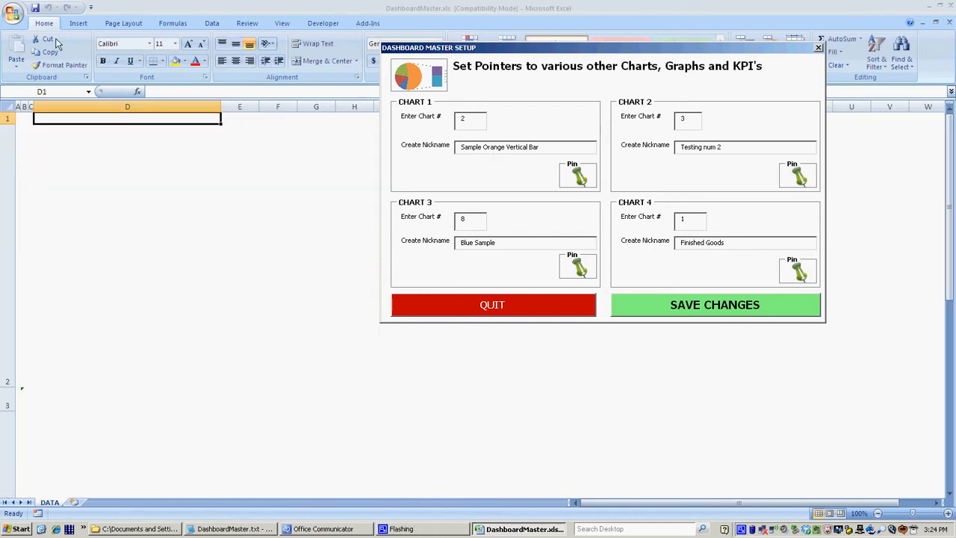
left_click(15, 12)
left_click(35, 72)
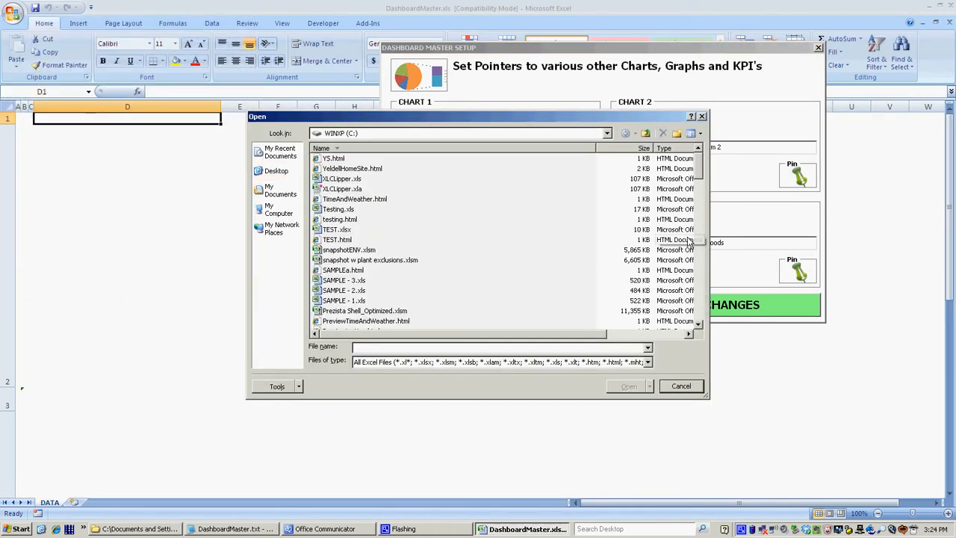
left_click(328, 231)
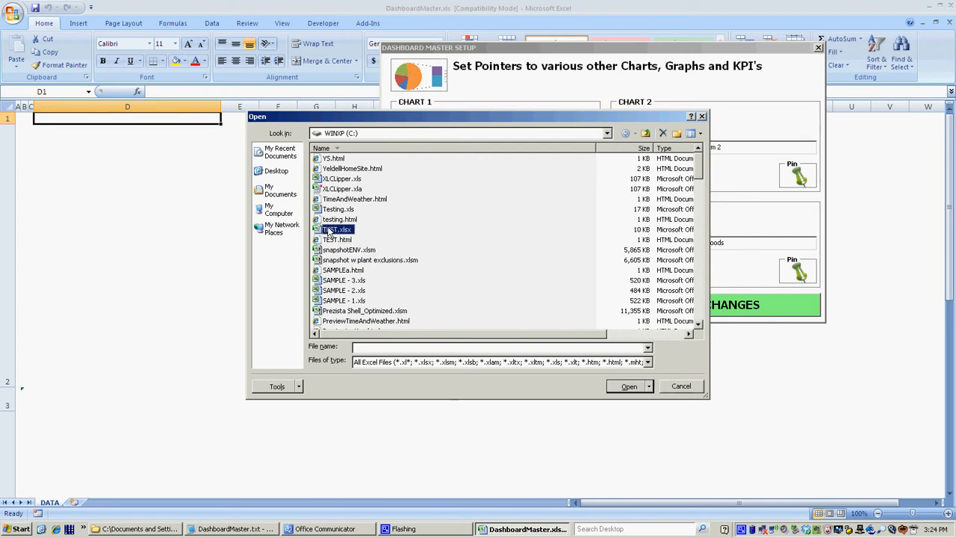
double_click(328, 231)
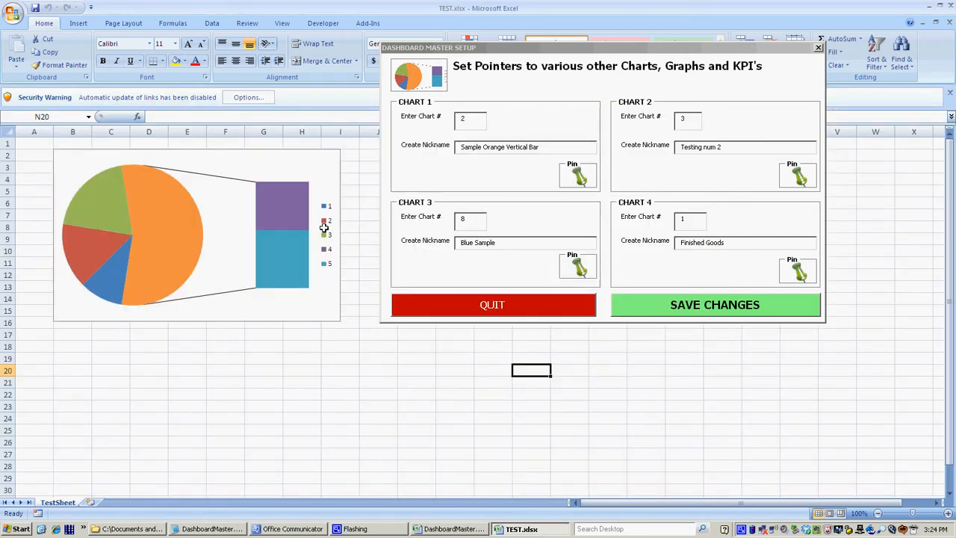
Pin the pie chart on TestSheet as Chart 4 with the nickname "Exploded Pie".
left_click(482, 478)
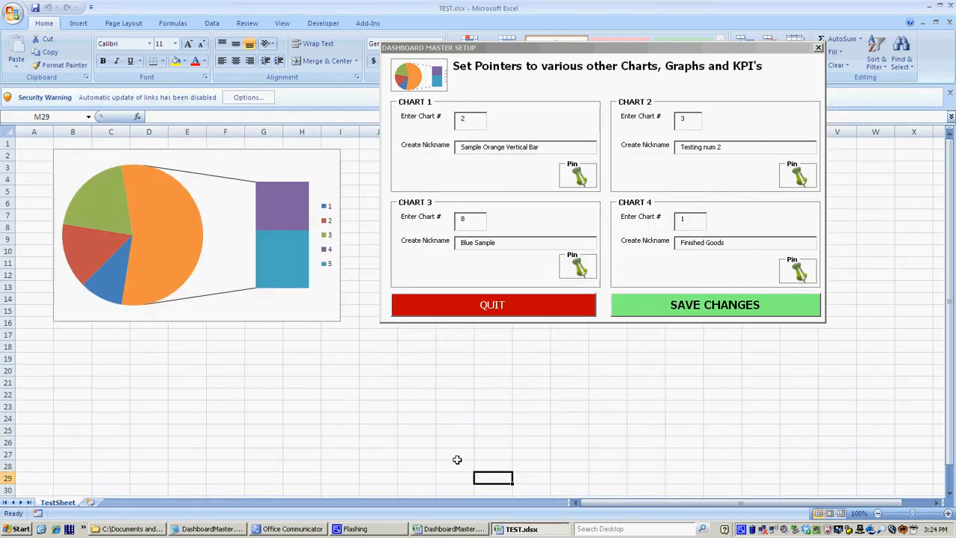
left_click(155, 186)
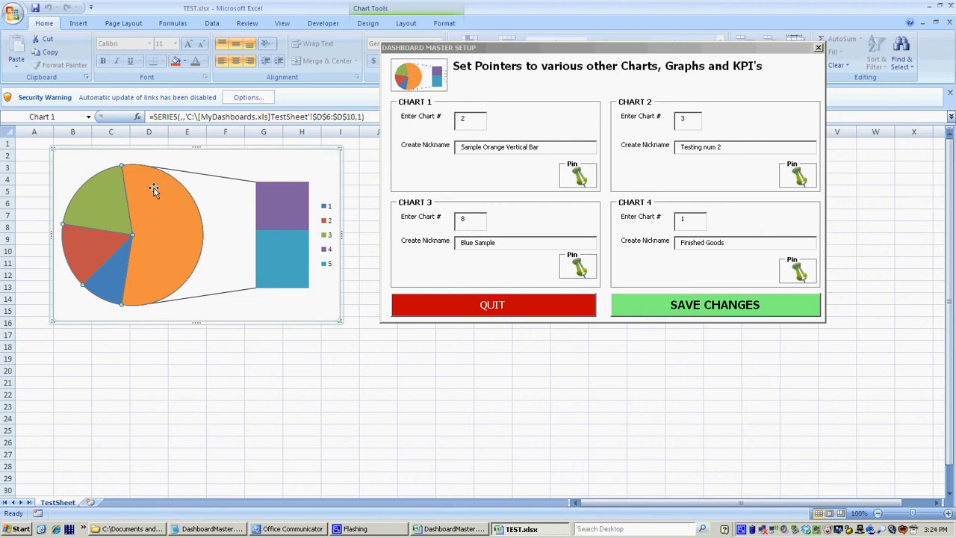
left_click(681, 219)
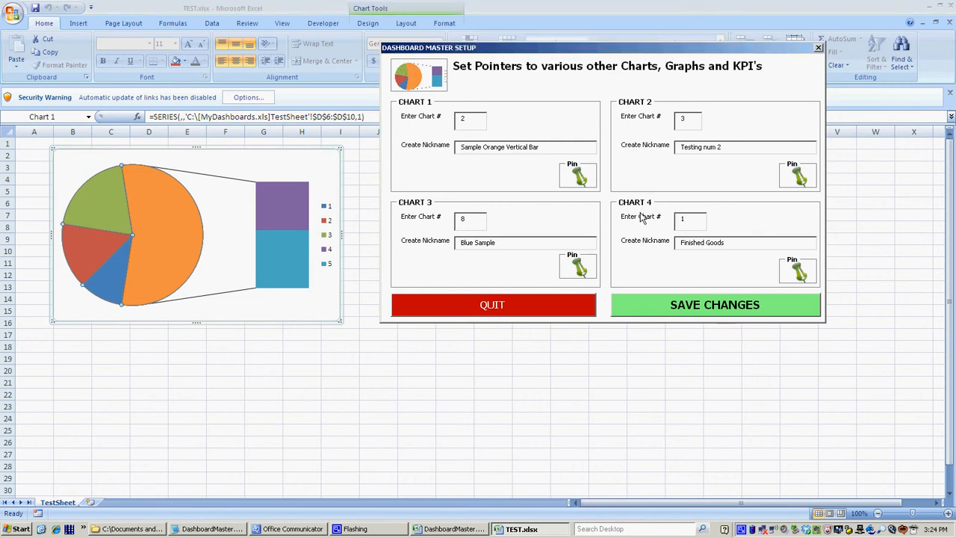
key("Tab")
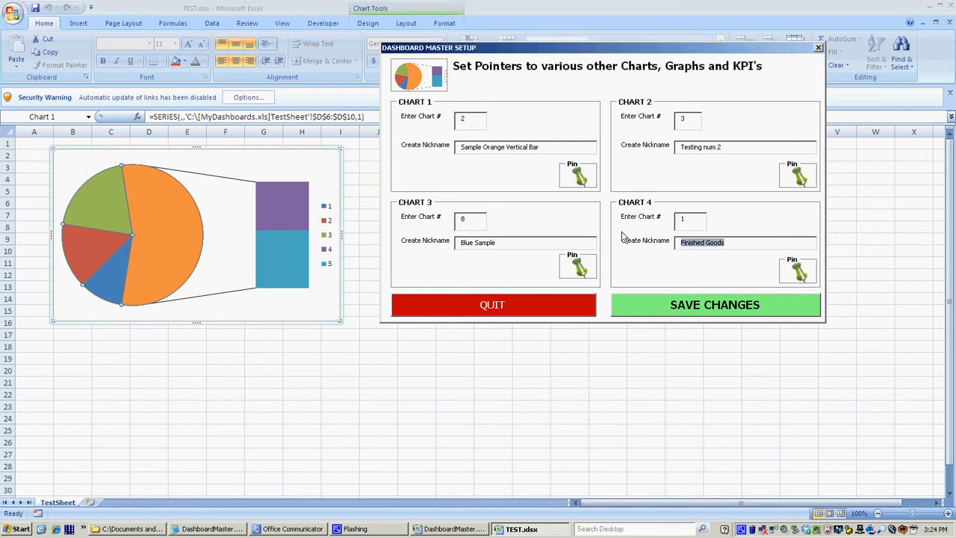
type("Exploded pie")
key("BackSpace")
key("BackSpace")
type("Pie")
left_click(803, 274)
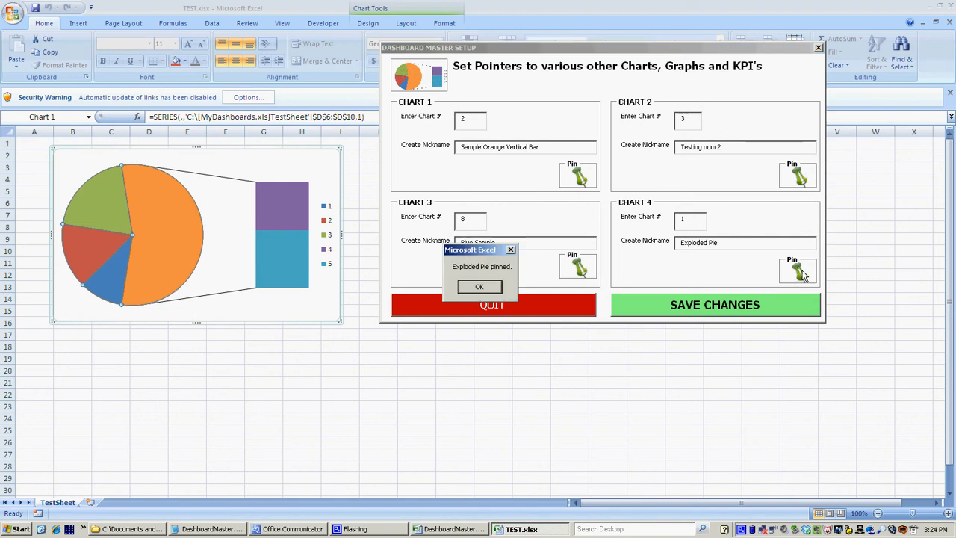
left_click(495, 284)
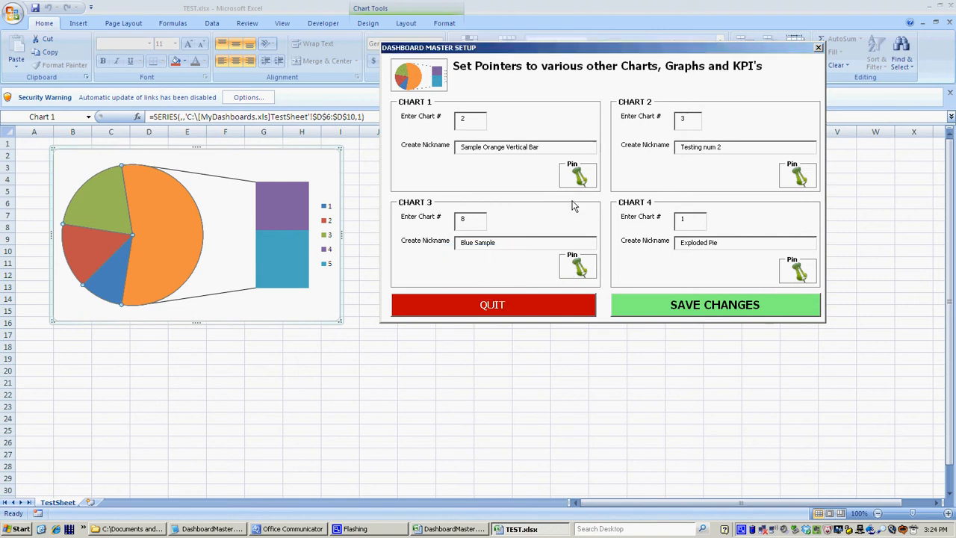
Save the pinned chart setup and move the Dashboard Master Homescreen window up and to the left.
left_click(710, 311)
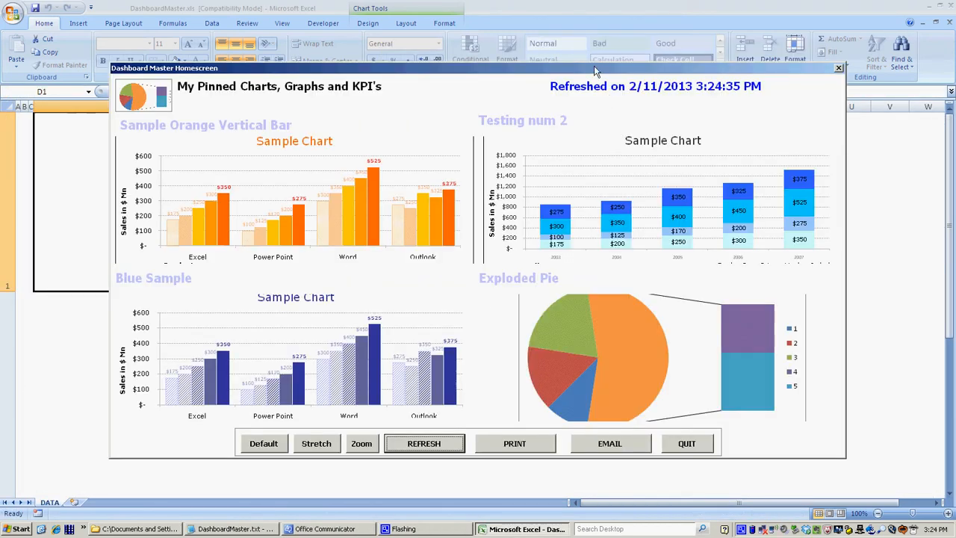
left_click_drag(595, 67, 519, 28)
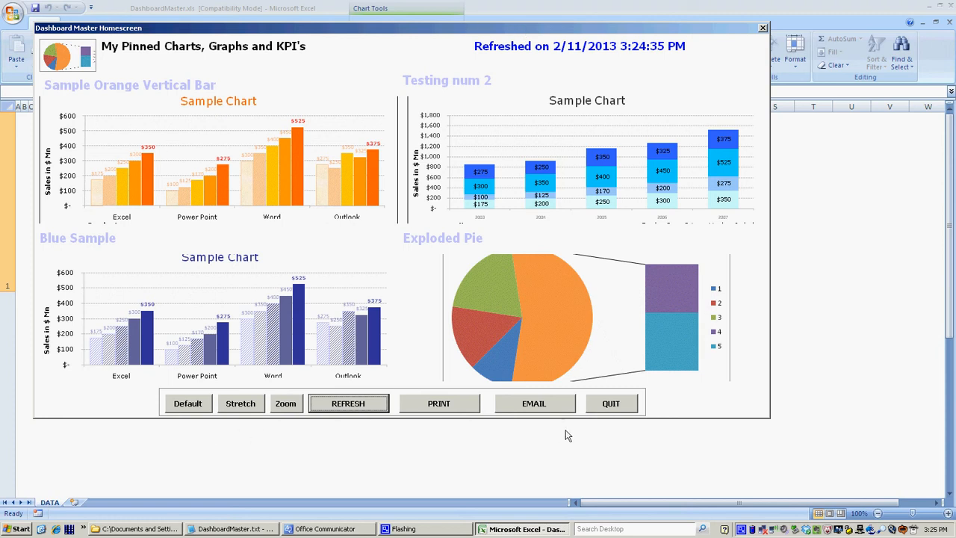
Compare the pinned charts in the Default, Stretch and Zoom display modes, and refresh the dashboard in Default mode.
left_click(187, 407)
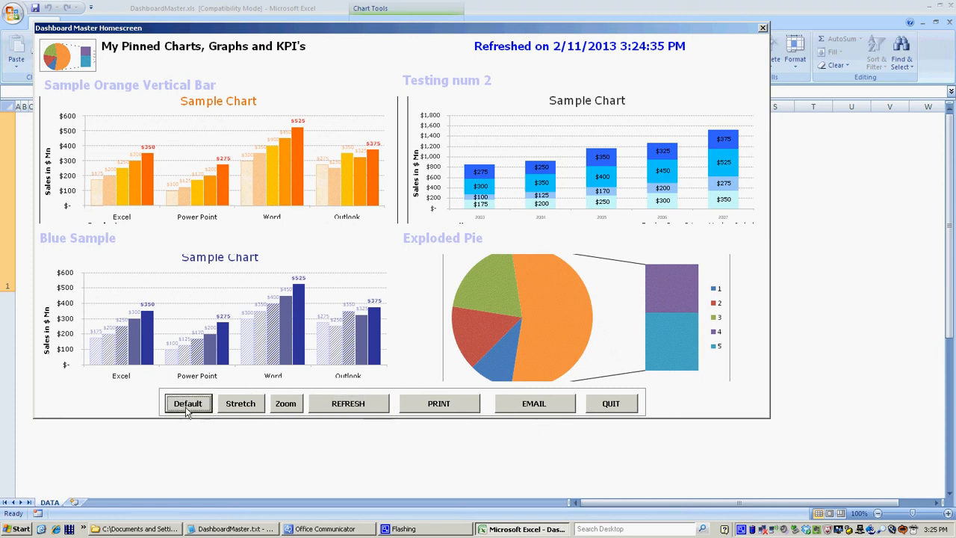
left_click(247, 403)
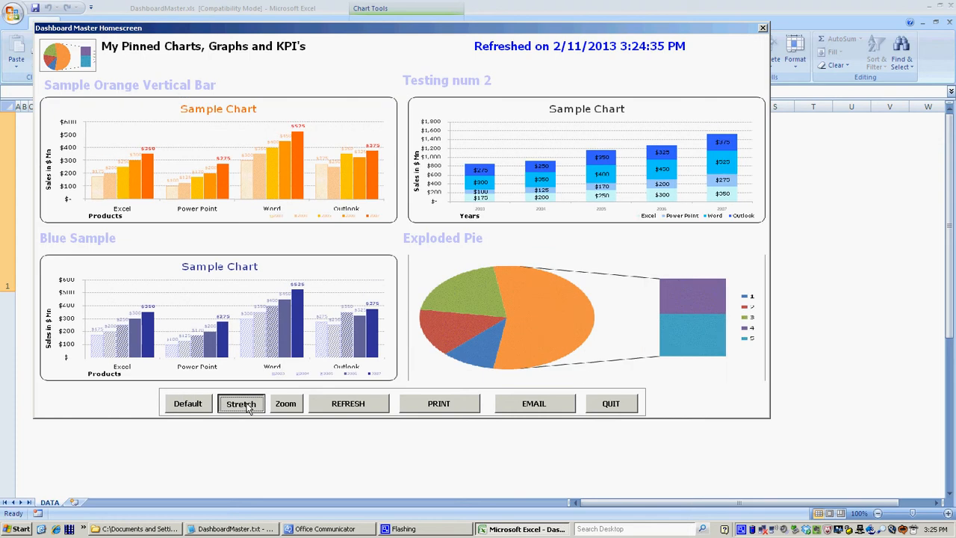
left_click(287, 404)
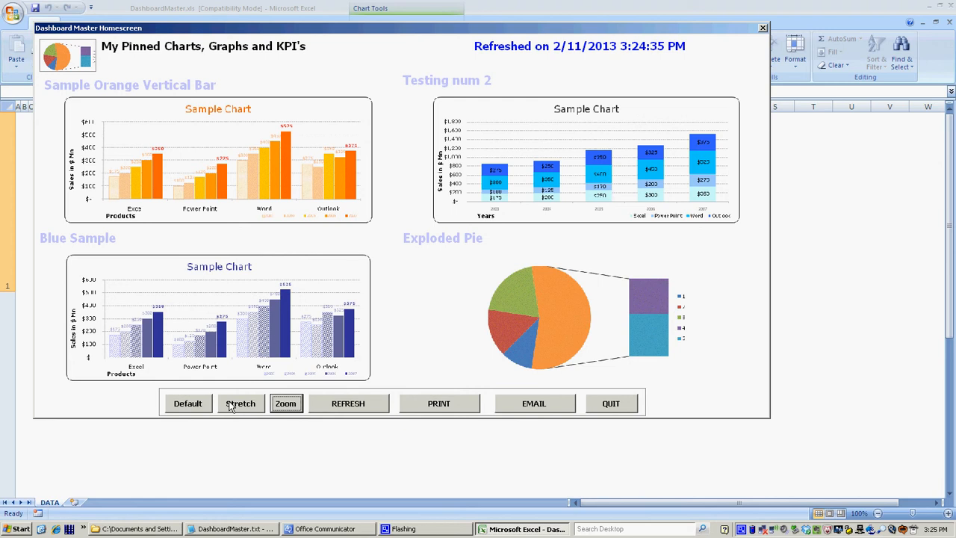
left_click(198, 404)
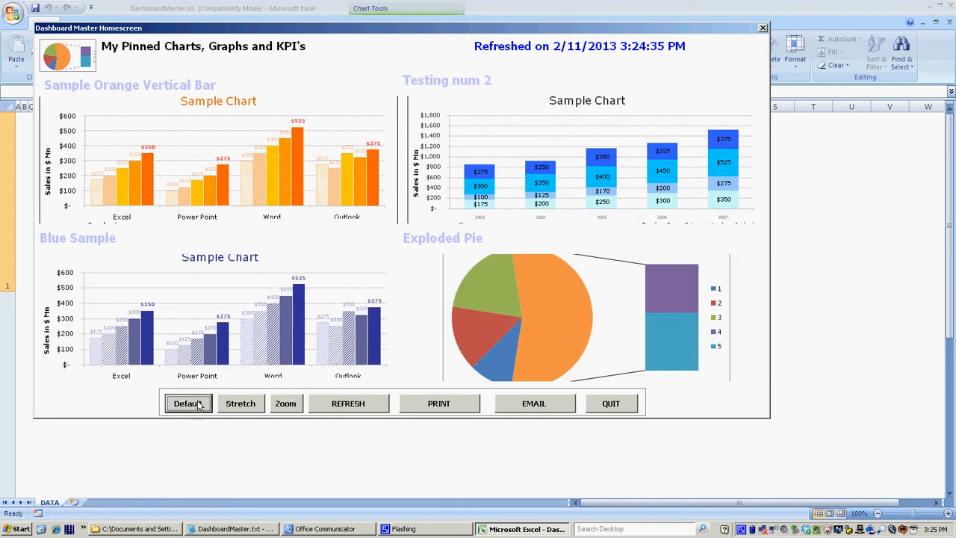
left_click(354, 407)
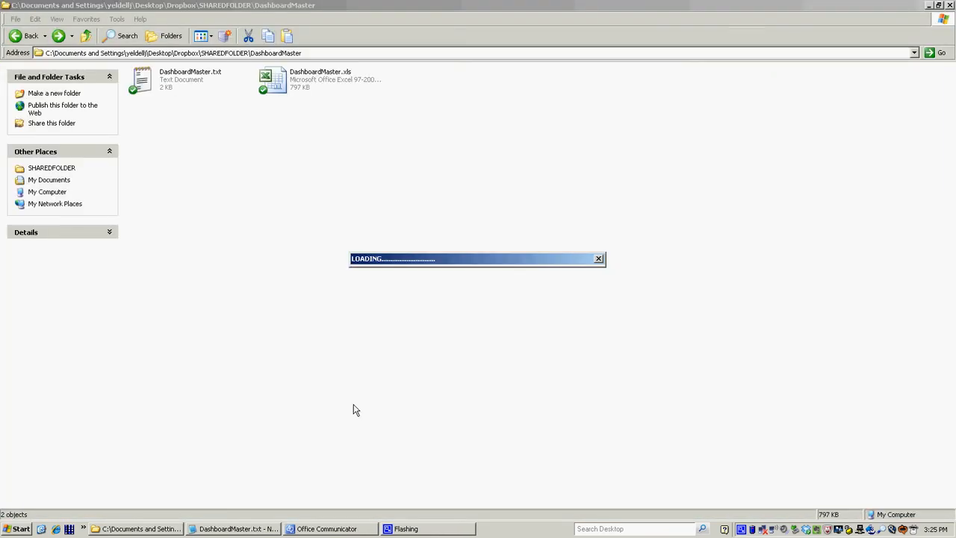